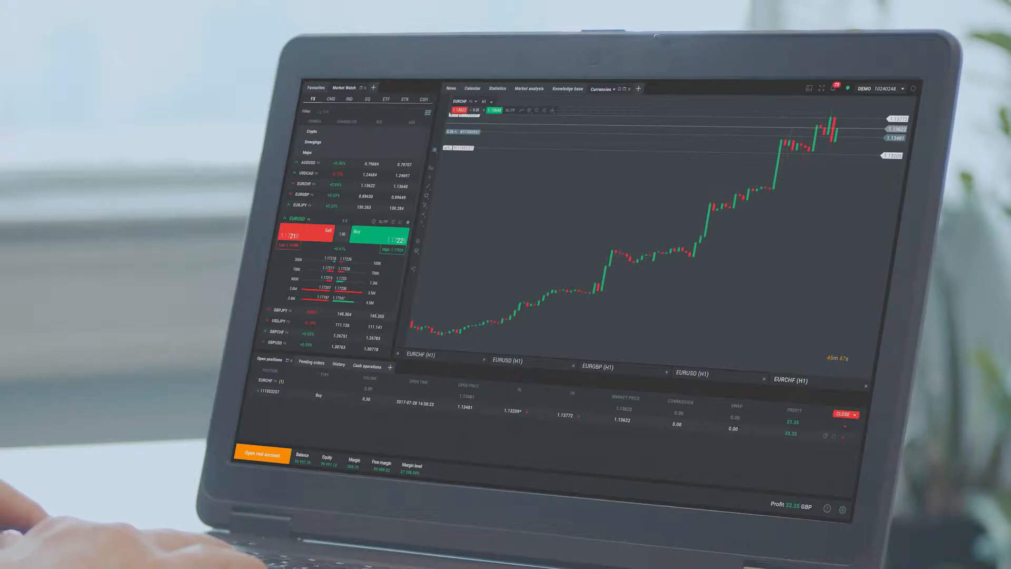
Look at the EURUSD ticket and the EURCHF position settings
{"action": "left_click", "coordinate": [359, 232]}
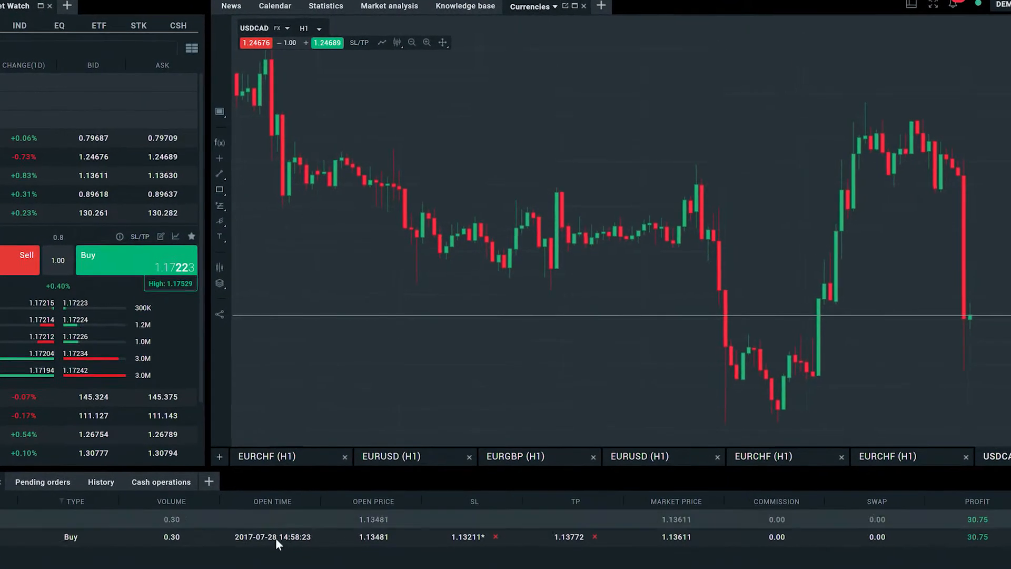
{"action": "double_click", "coordinate": [270, 553]}
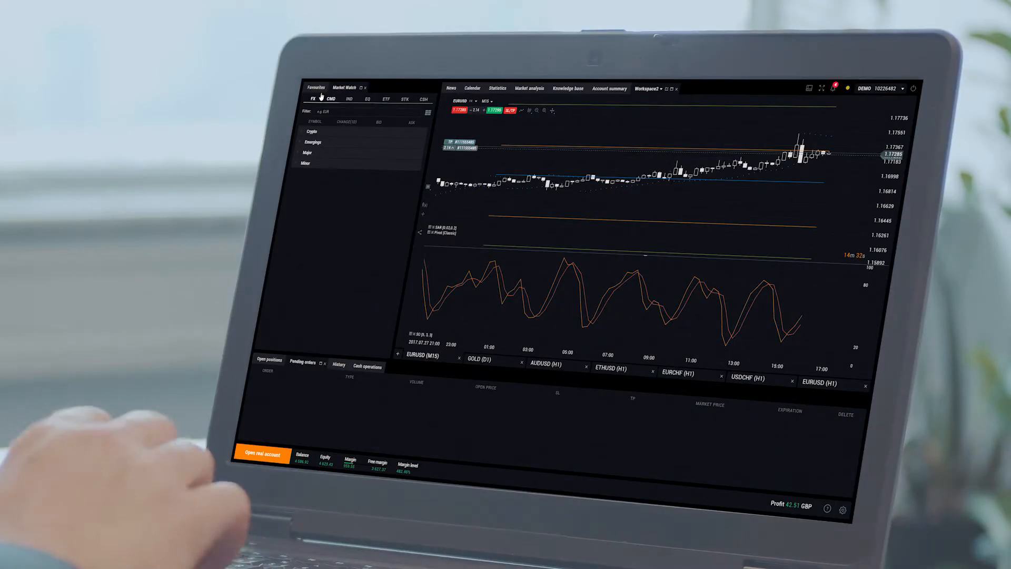
Expand the Major pairs in Market Watch and bring up the EURGBP order ticket
{"action": "left_click", "coordinate": [309, 151]}
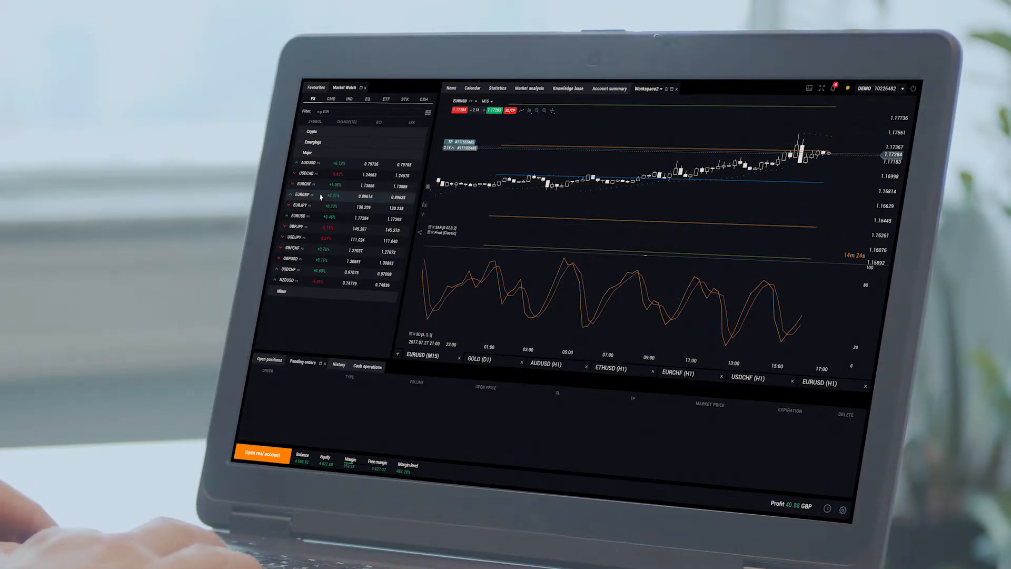
{"action": "double_click", "coordinate": [320, 195]}
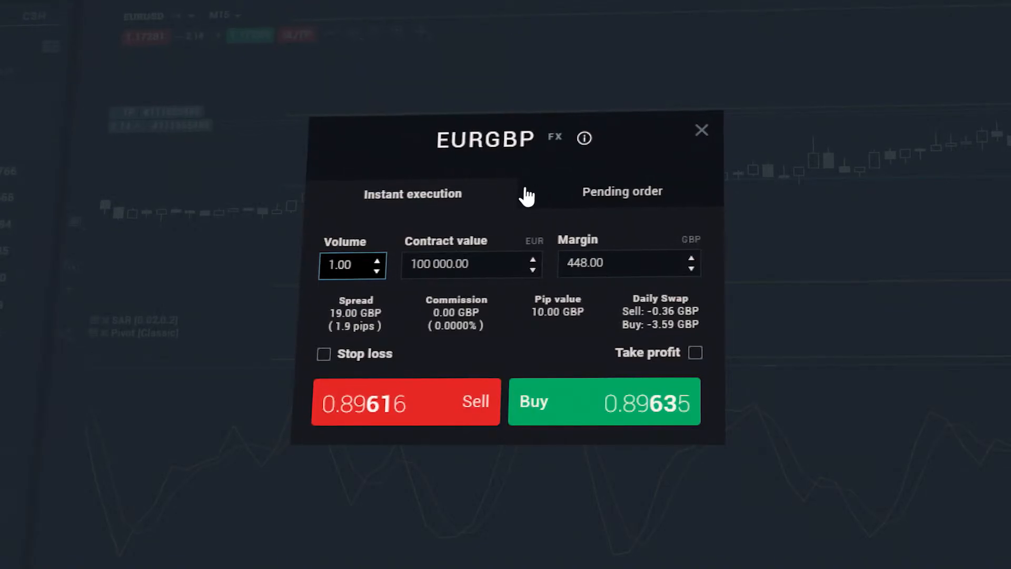
Make the EURGBP ticket a pending order at about 0.8966 with volume raised to about 2.94 lots
{"action": "left_click", "coordinate": [589, 191]}
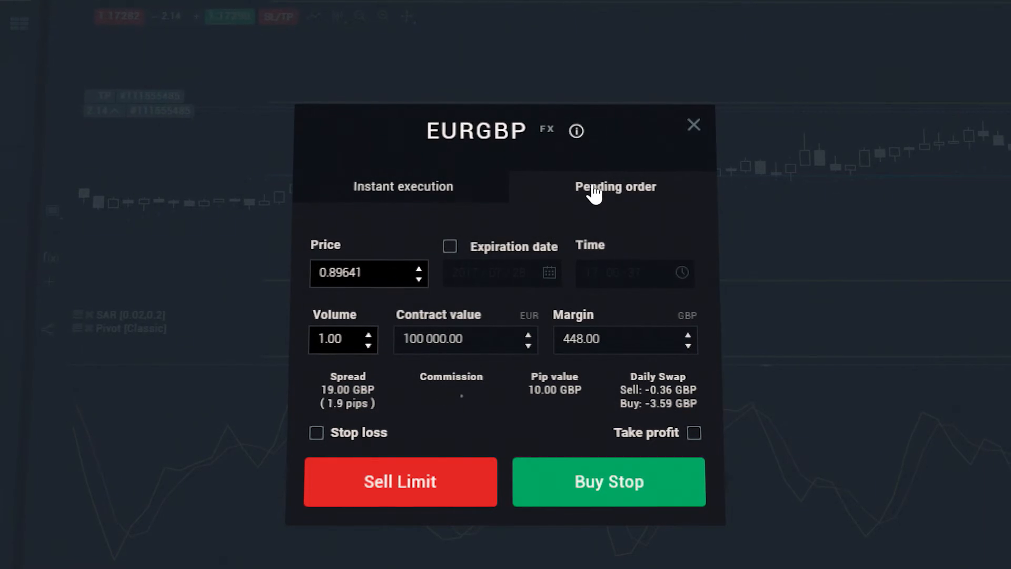
{"action": "left_click", "coordinate": [416, 265]}
{"action": "left_click", "coordinate": [418, 265]}
{"action": "left_click", "coordinate": [417, 266]}
{"action": "left_click", "coordinate": [417, 265]}
{"action": "left_click", "coordinate": [416, 276]}
{"action": "left_click", "coordinate": [416, 262]}
{"action": "left_click", "coordinate": [416, 262]}
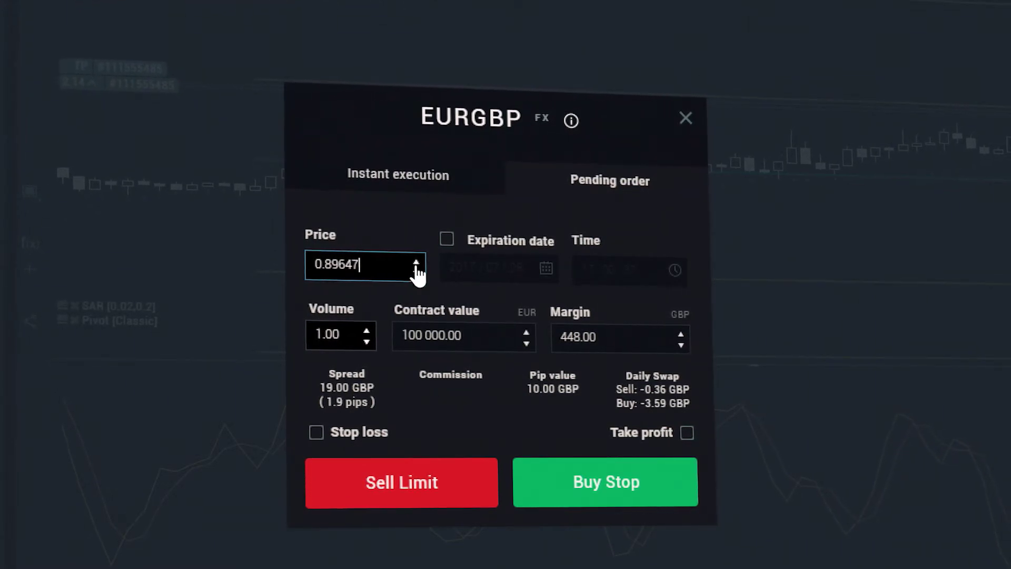
{"action": "left_click", "coordinate": [368, 330]}
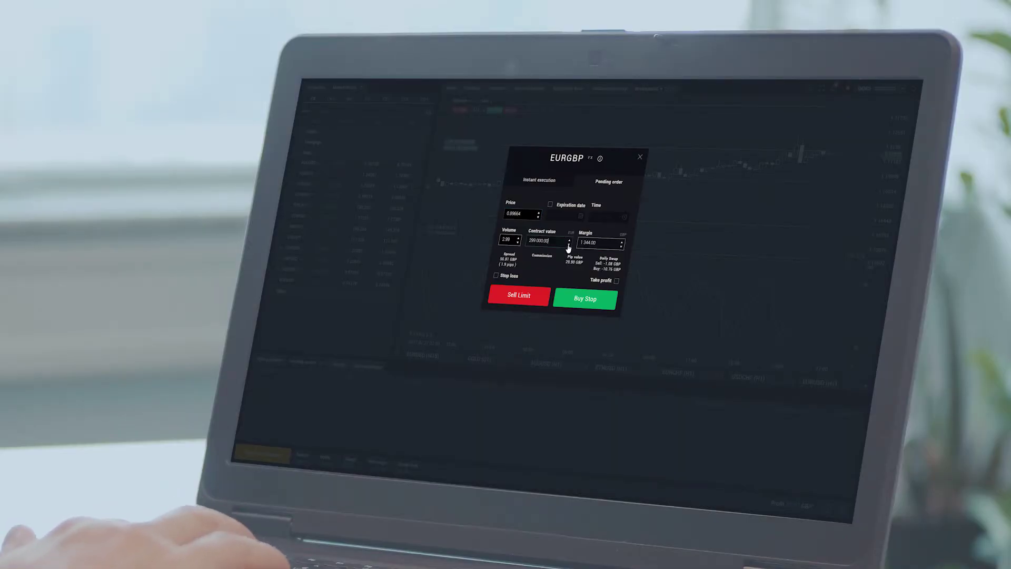
{"action": "left_click", "coordinate": [568, 244]}
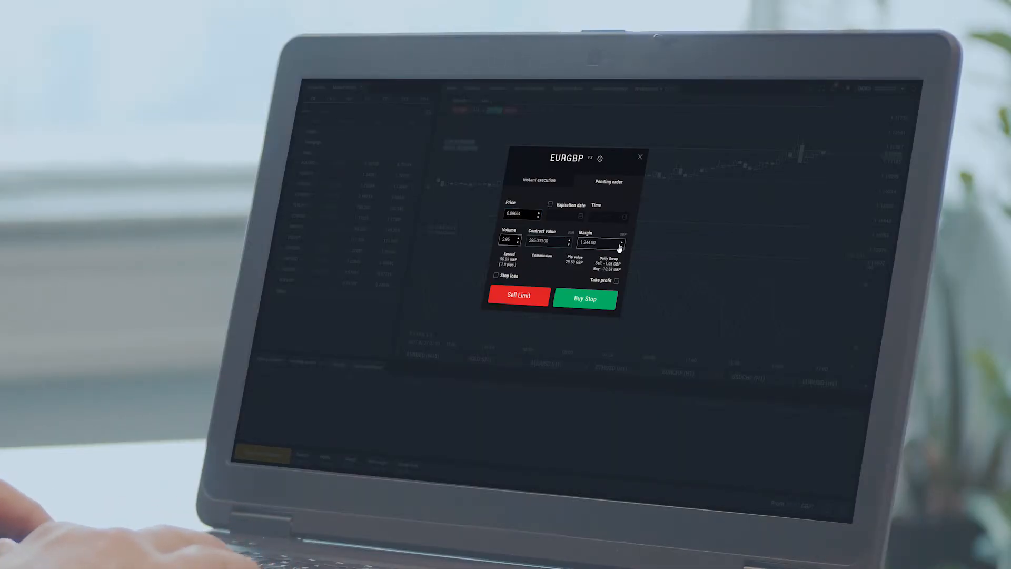
Give the EURGBP pending order an expiration date of 31 July 2017
{"action": "left_click", "coordinate": [548, 207]}
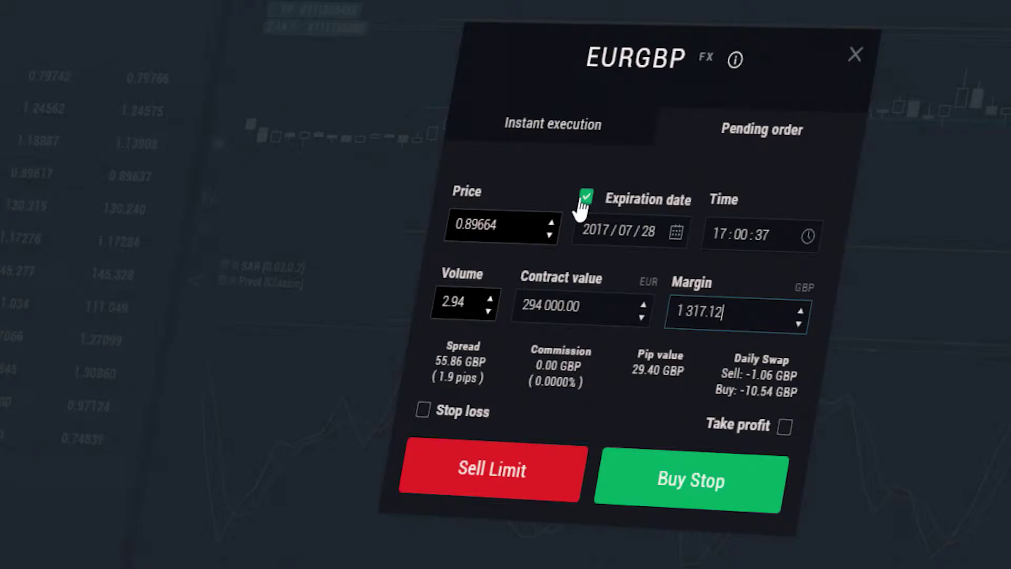
{"action": "left_click", "coordinate": [675, 234]}
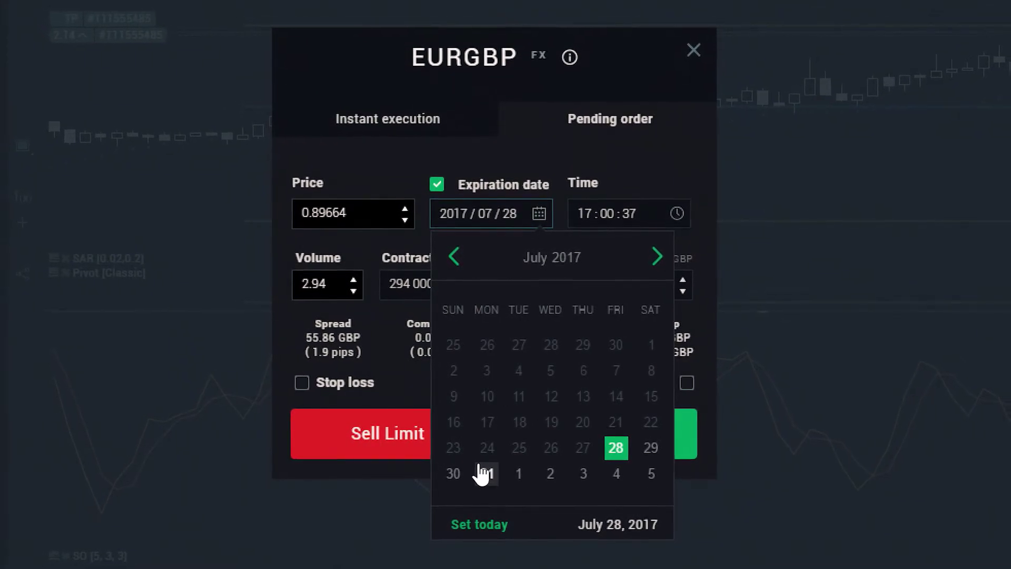
{"action": "left_click", "coordinate": [589, 514]}
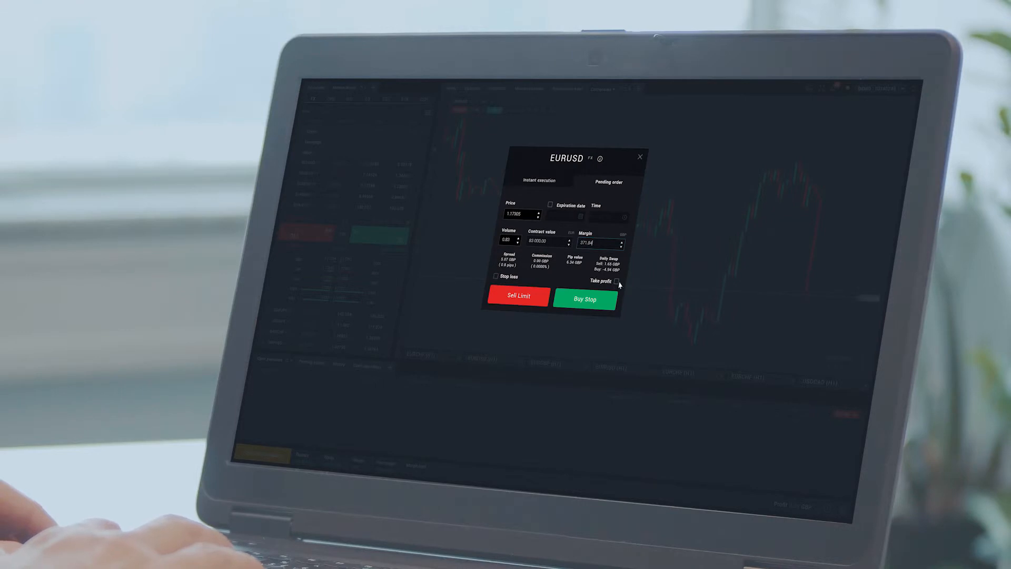
Enable take profit and stop loss on the EURUSD pending order ticket
{"action": "left_click", "coordinate": [617, 282]}
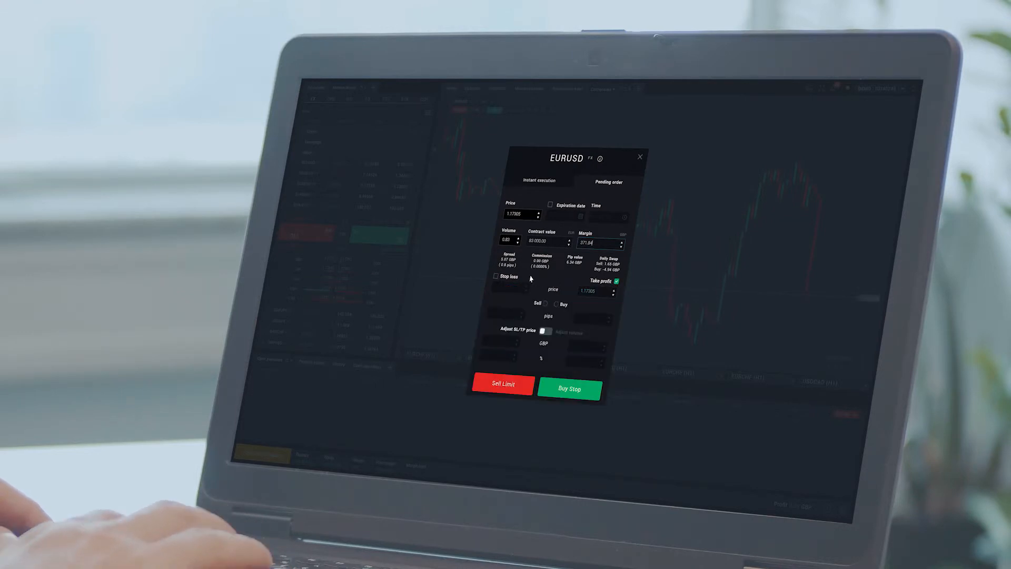
{"action": "left_click", "coordinate": [496, 276]}
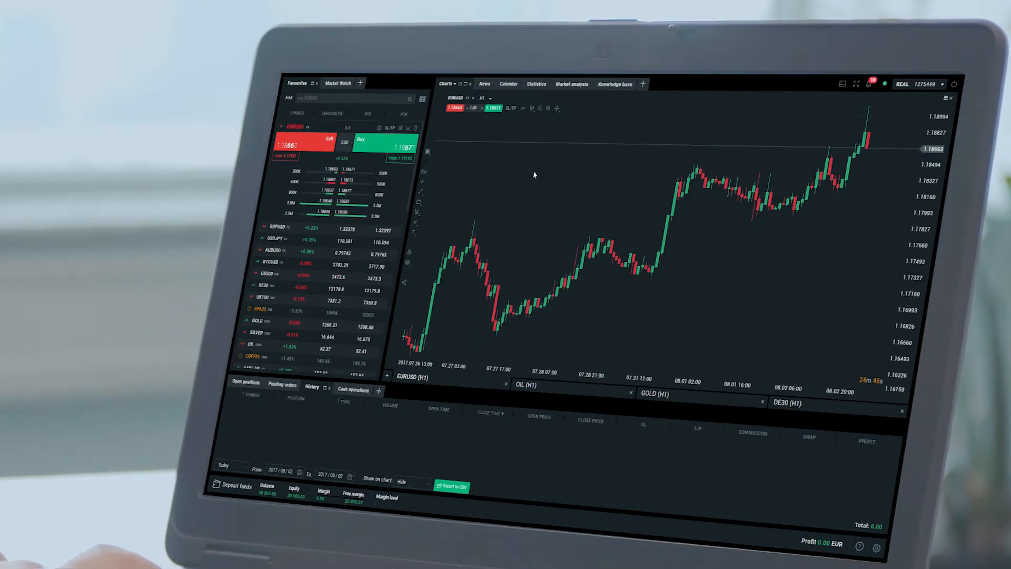
Lay out a Sell Stop pending order with its stop loss by dragging directly on the EURUSD chart
{"action": "left_click_drag", "start_coordinate": [524, 158], "coordinate": [544, 169]}
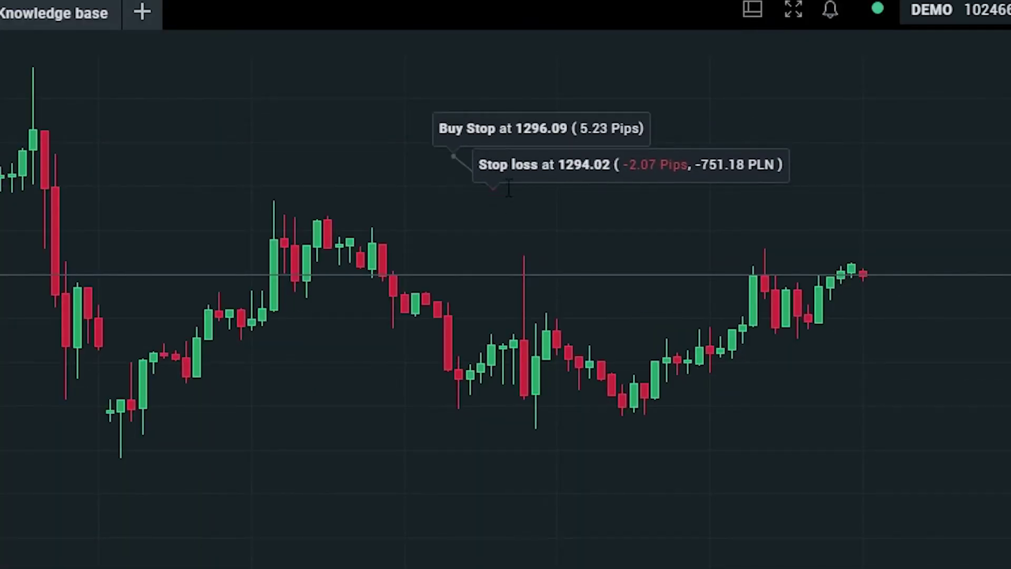
{"action": "mouse_move", "coordinate": [491, 194]}
{"action": "left_mouse_down"}
{"action": "mouse_move", "coordinate": [525, 102]}
{"action": "mouse_move", "coordinate": [523, 187]}
{"action": "mouse_move", "coordinate": [540, 90]}
{"action": "left_mouse_up"}
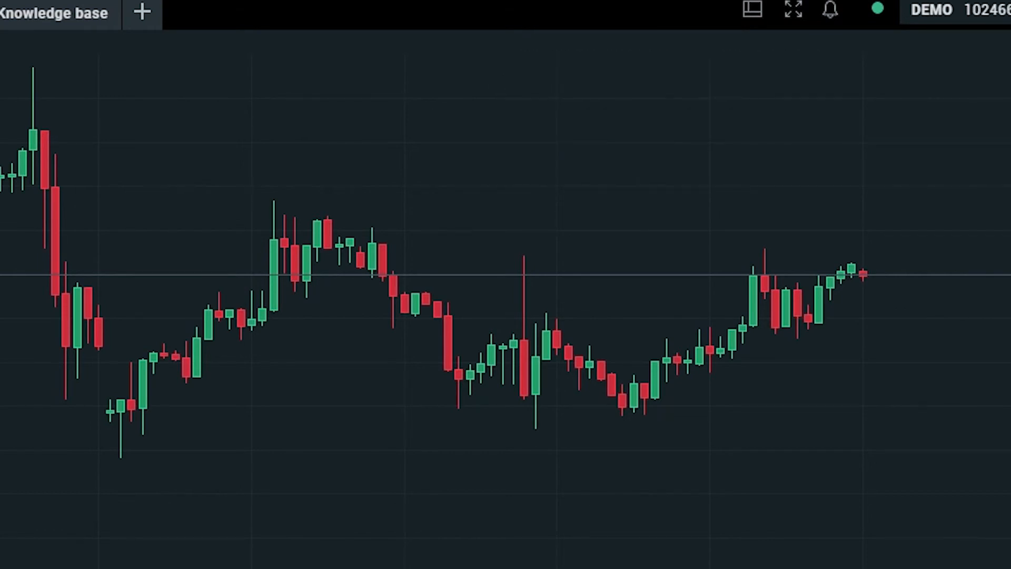
{"action": "mouse_move", "coordinate": [317, 460]}
{"action": "left_mouse_down"}
{"action": "mouse_move", "coordinate": [347, 379]}
{"action": "mouse_move", "coordinate": [352, 502]}
{"action": "mouse_move", "coordinate": [352, 388]}
{"action": "mouse_move", "coordinate": [359, 491]}
{"action": "left_mouse_up"}
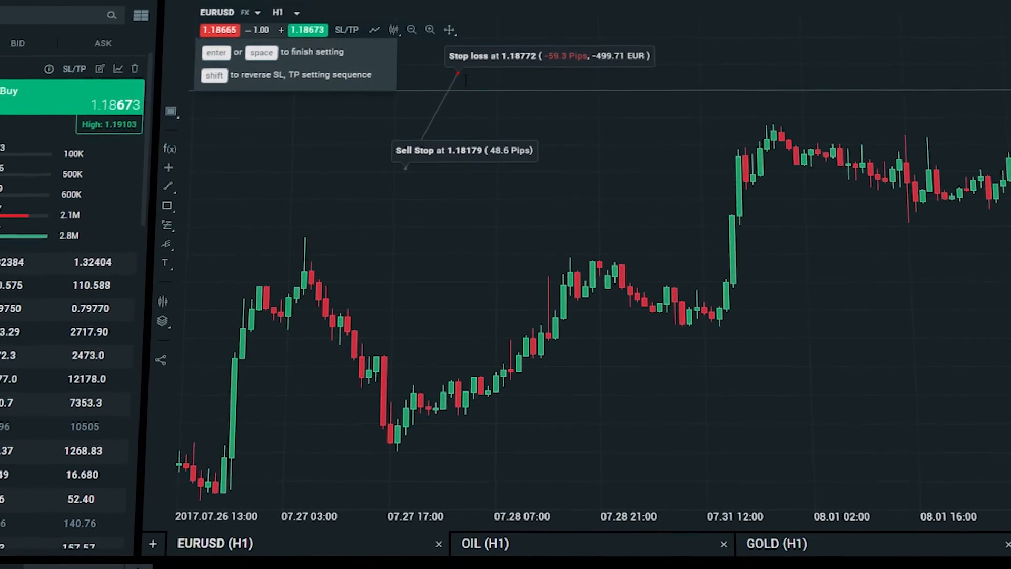
Fix the Sell Stop's stop loss at 1.18772 and take profit at 1.17729 on the chart
{"action": "left_click", "coordinate": [466, 83]}
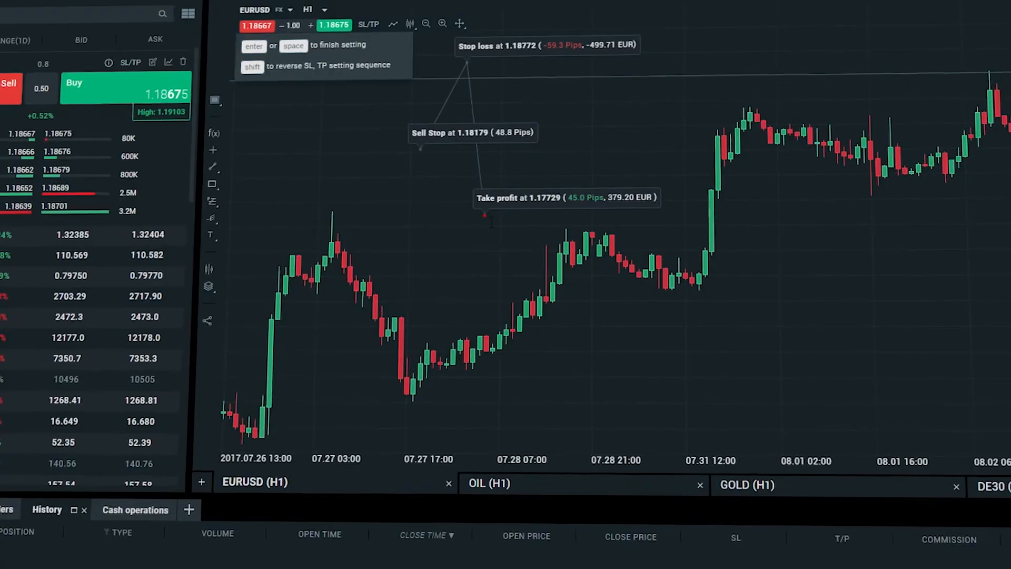
{"action": "left_click", "coordinate": [489, 227]}
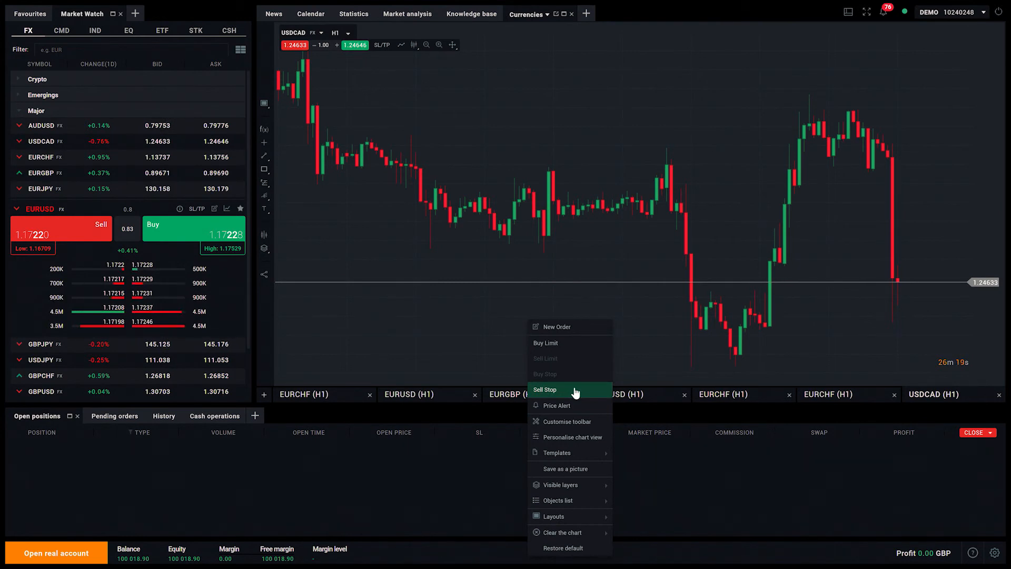
Place a USDCAD Buy Limit at 1.24414 and a Sell Limit near 1.24917 from the chart's right-click menu
{"action": "left_click", "coordinate": [578, 344]}
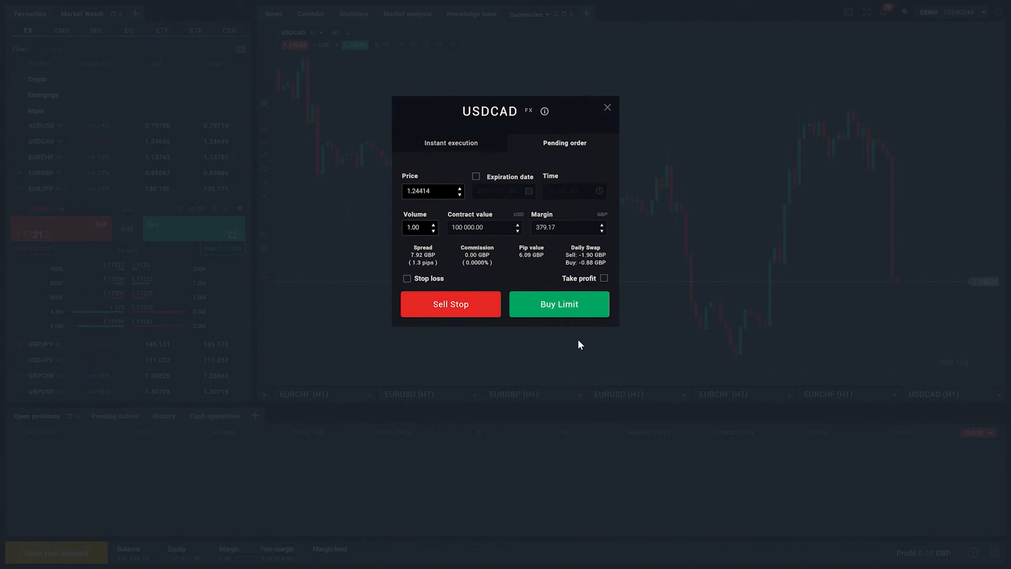
{"action": "left_click", "coordinate": [577, 305]}
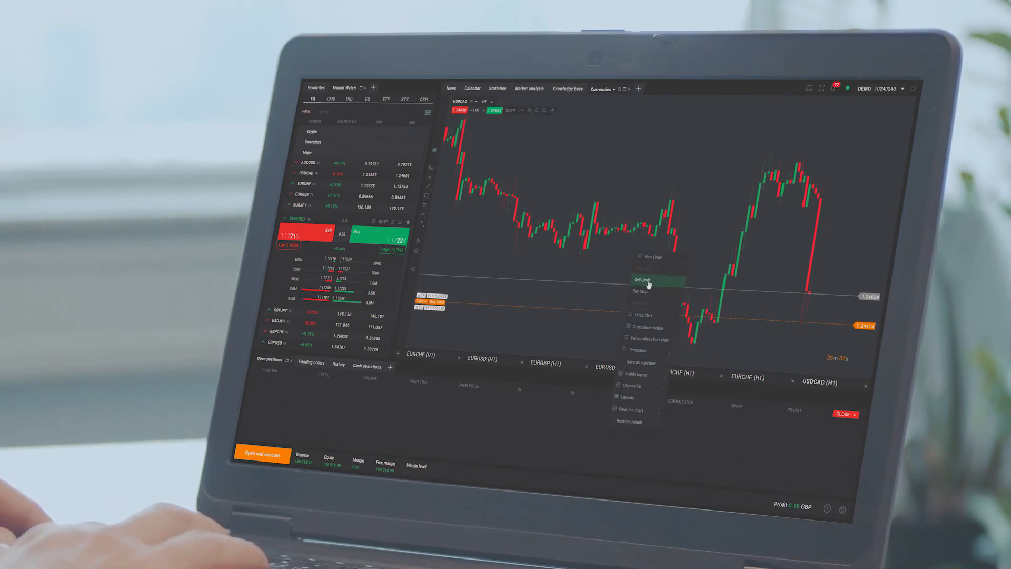
{"action": "left_click", "coordinate": [648, 283]}
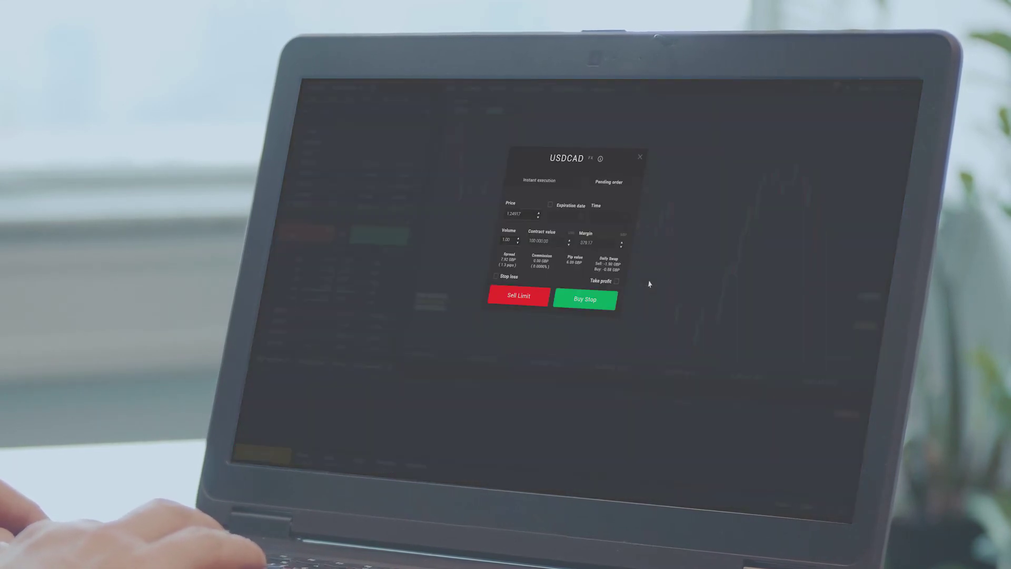
{"action": "left_click", "coordinate": [530, 299]}
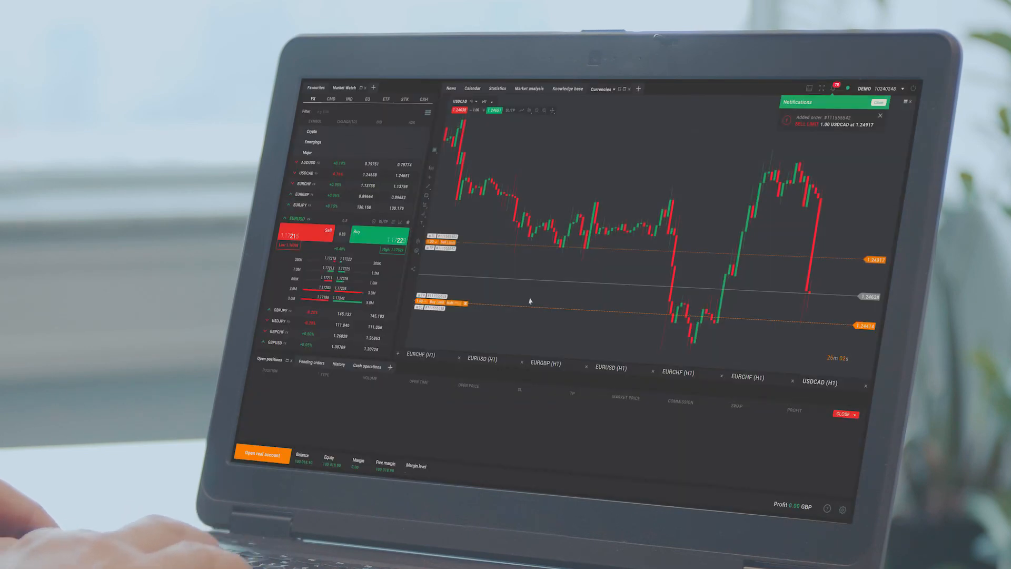